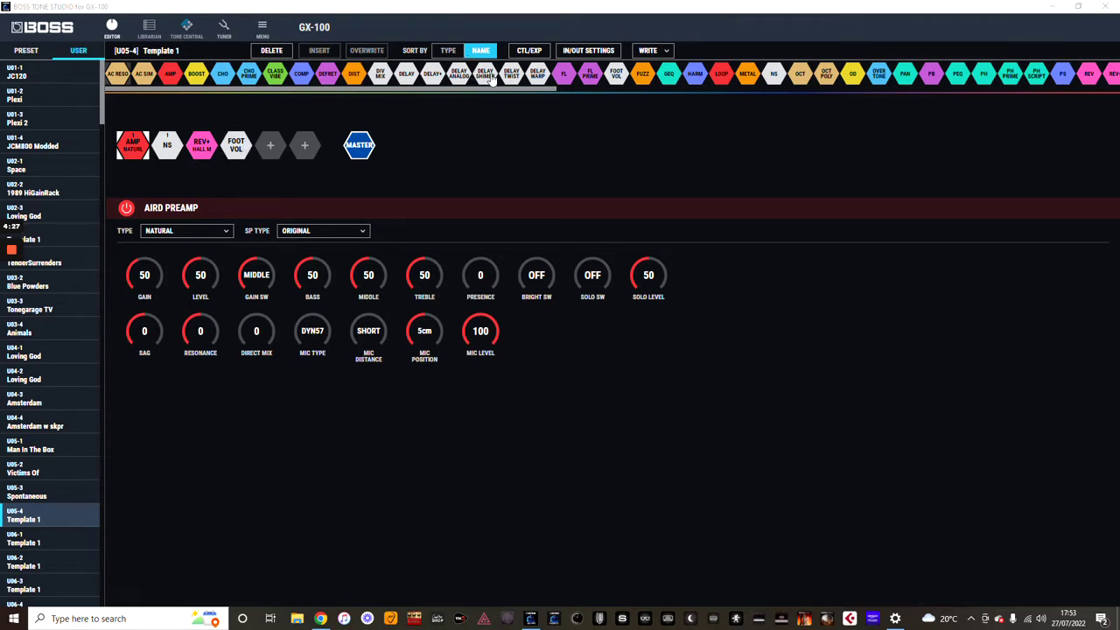
Set the CTL1 and CTL2 control functions of the Template 1 patch to OFF
click(523, 52)
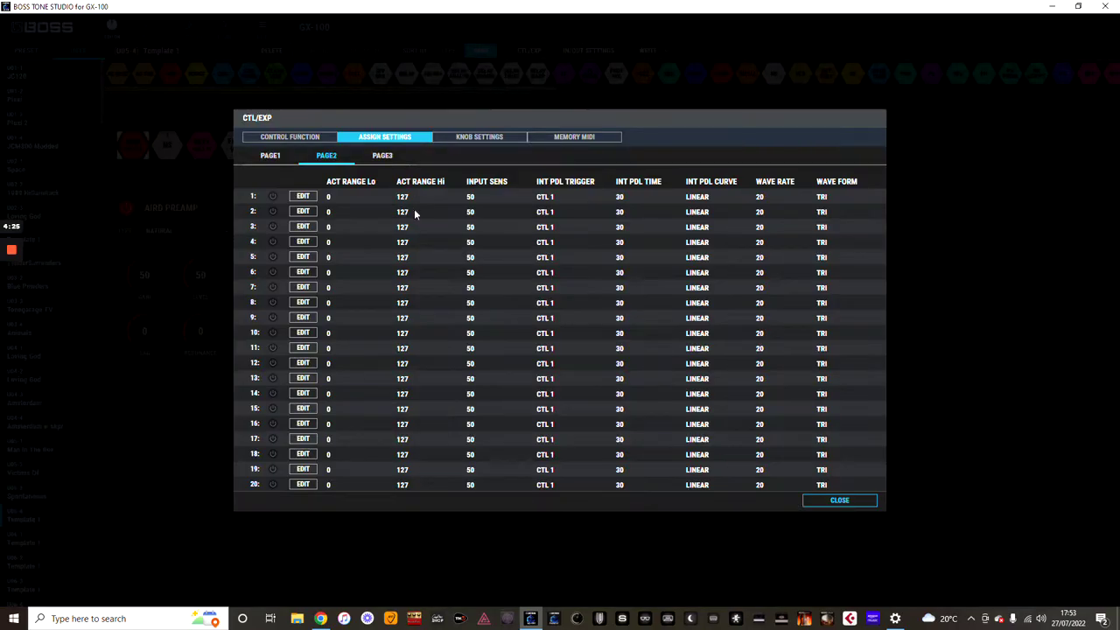
click(291, 140)
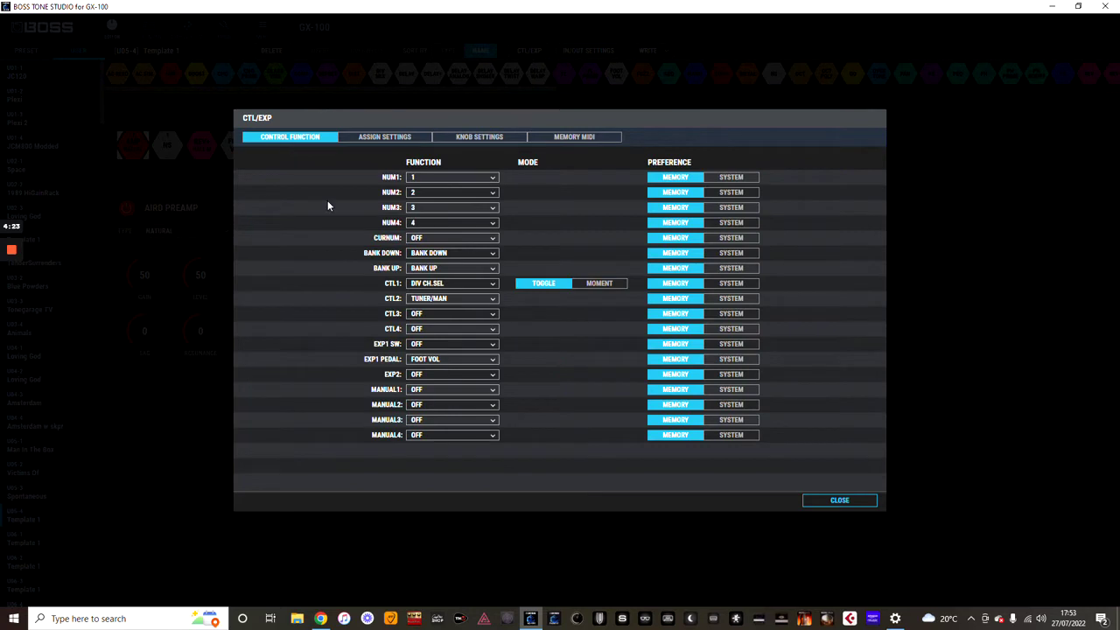
click(490, 289)
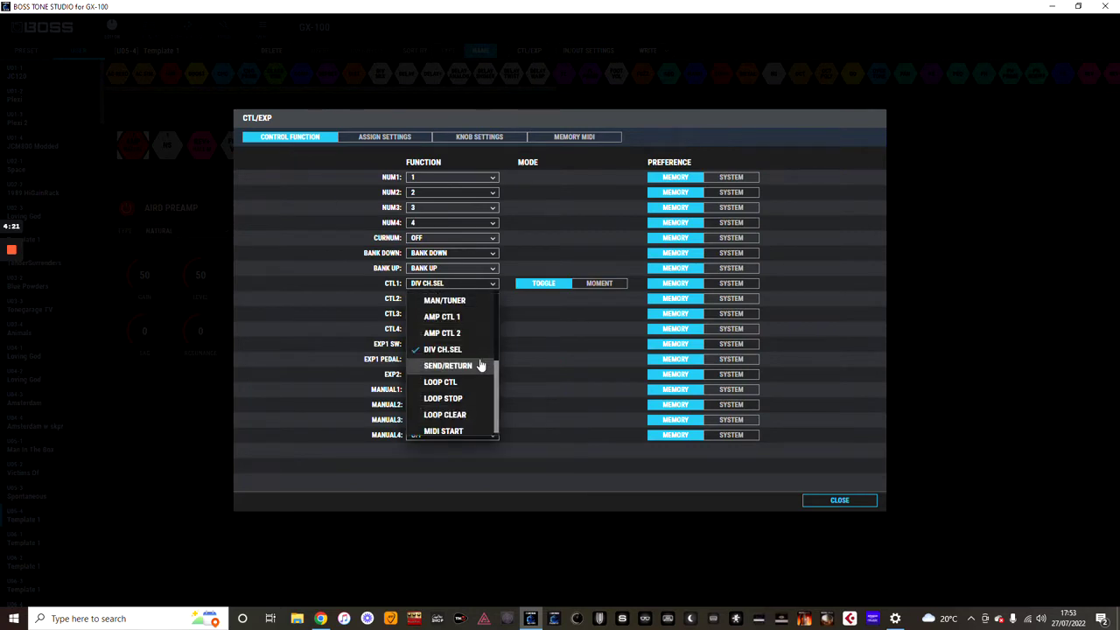
scroll(483, 359, up, 5)
click(469, 300)
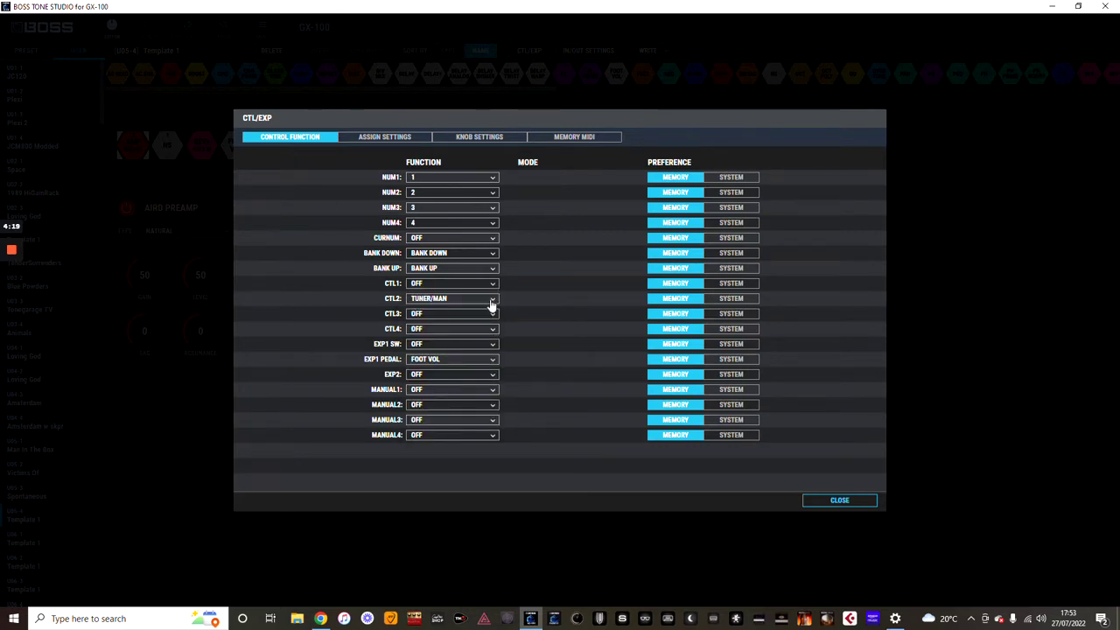
click(490, 301)
scroll(492, 338, up, 5)
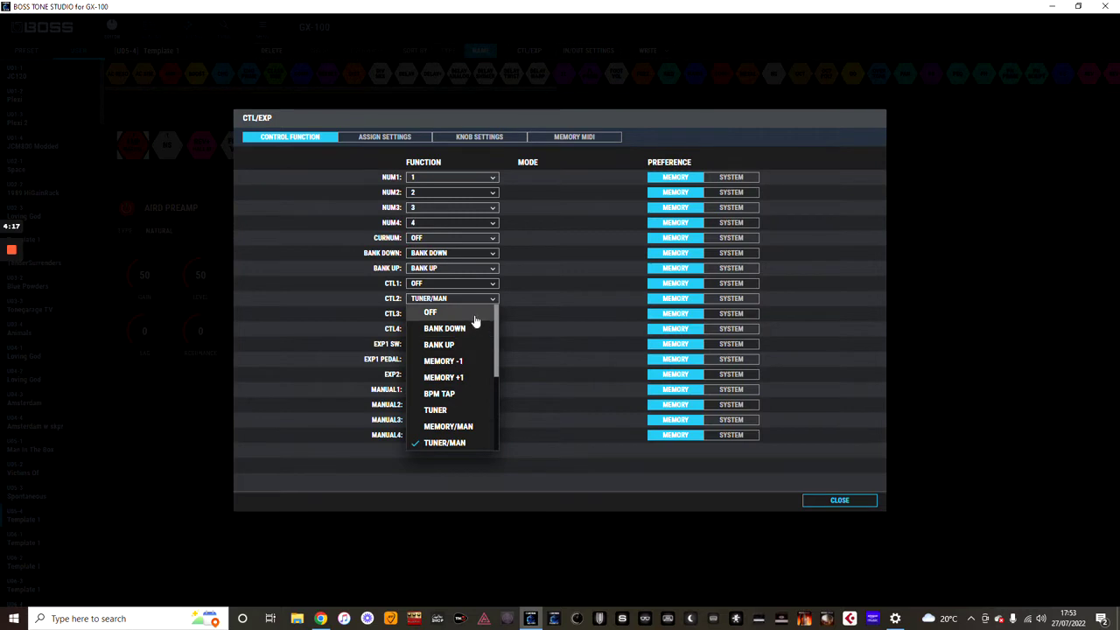
click(473, 315)
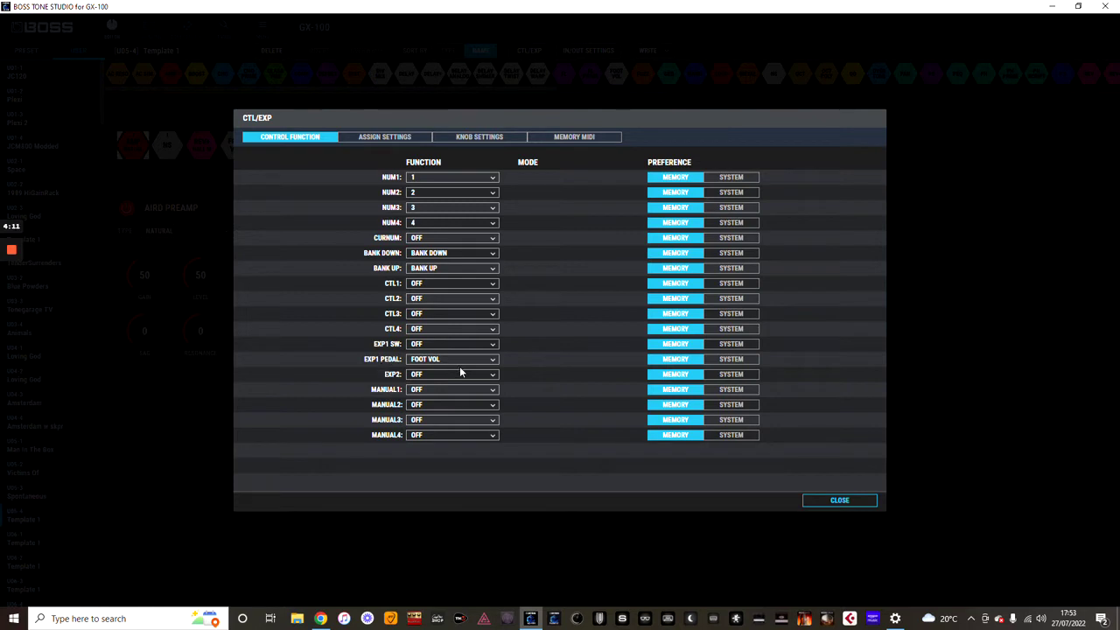
Set the source of Assign 1 to EXP 1 and switch the assignment on
click(391, 140)
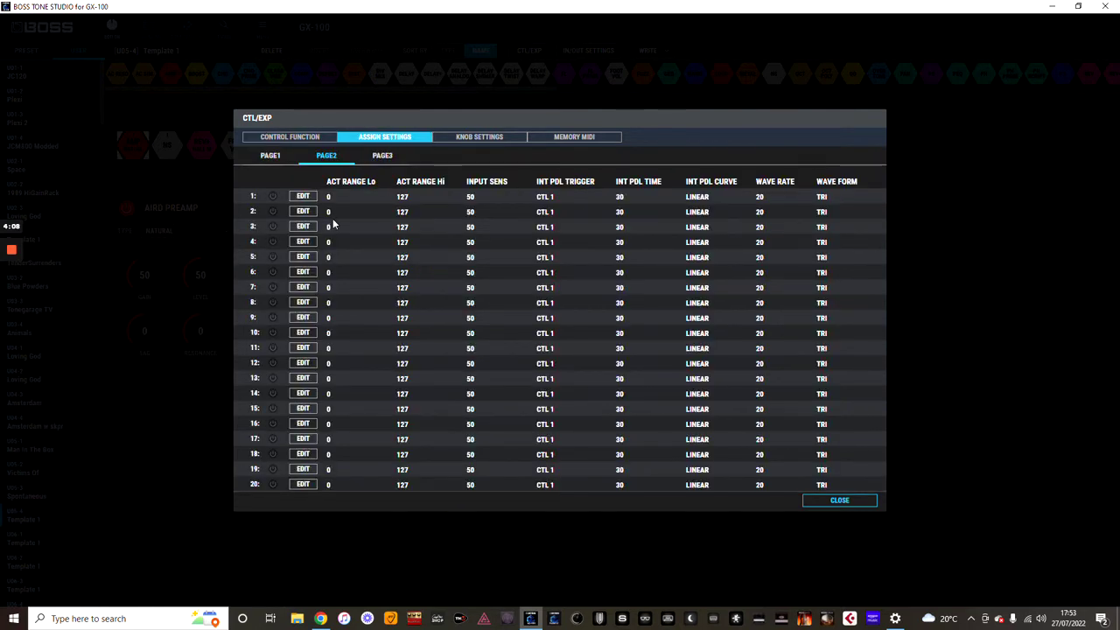
click(308, 140)
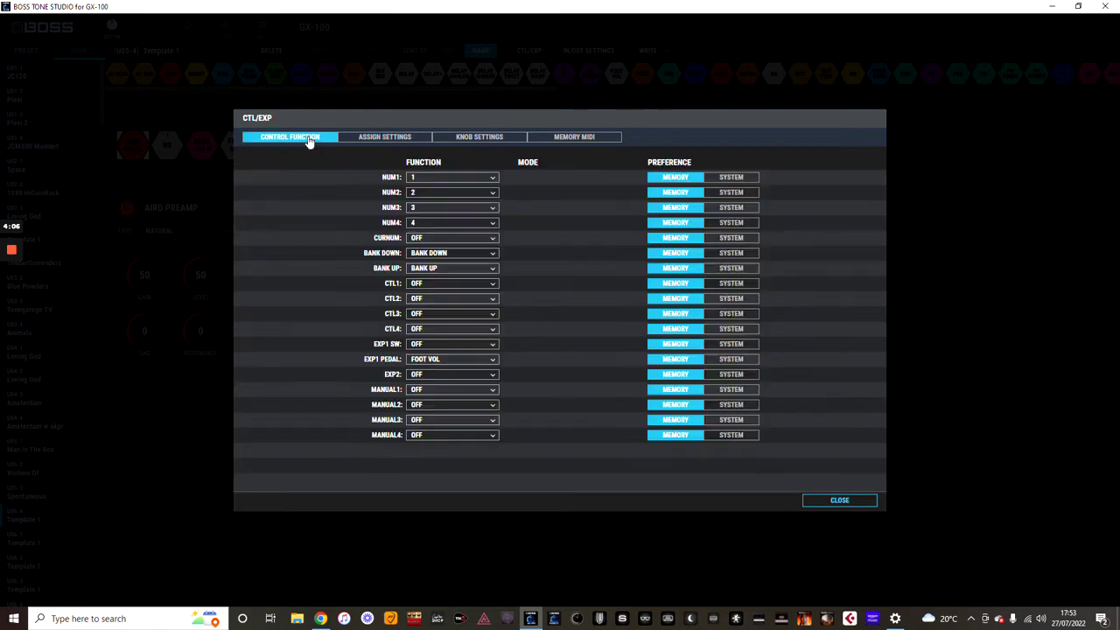
click(403, 140)
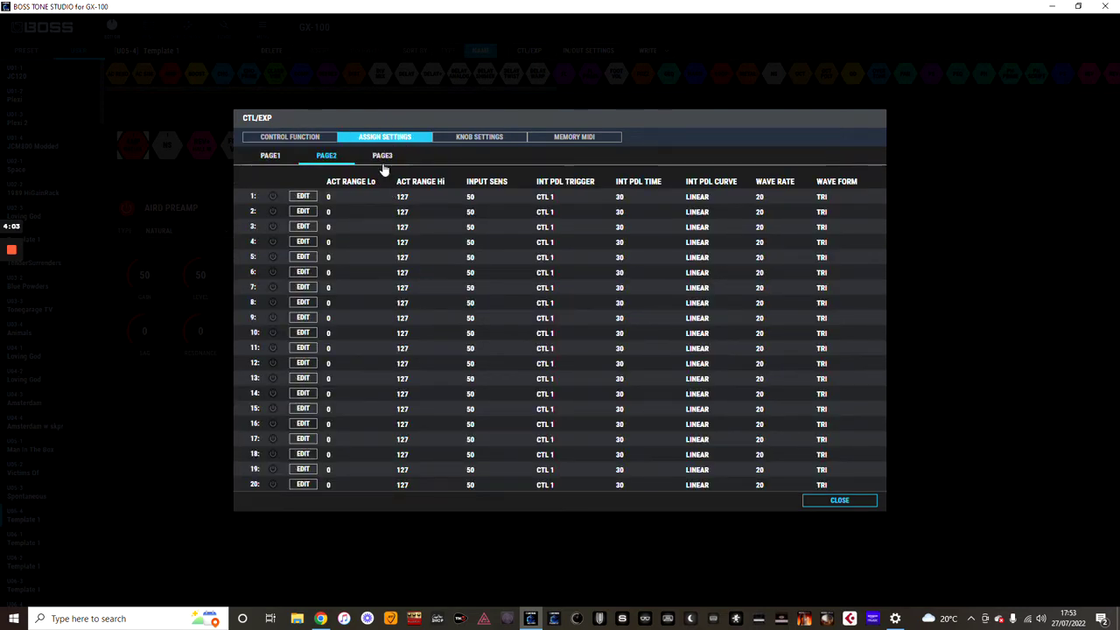
click(285, 158)
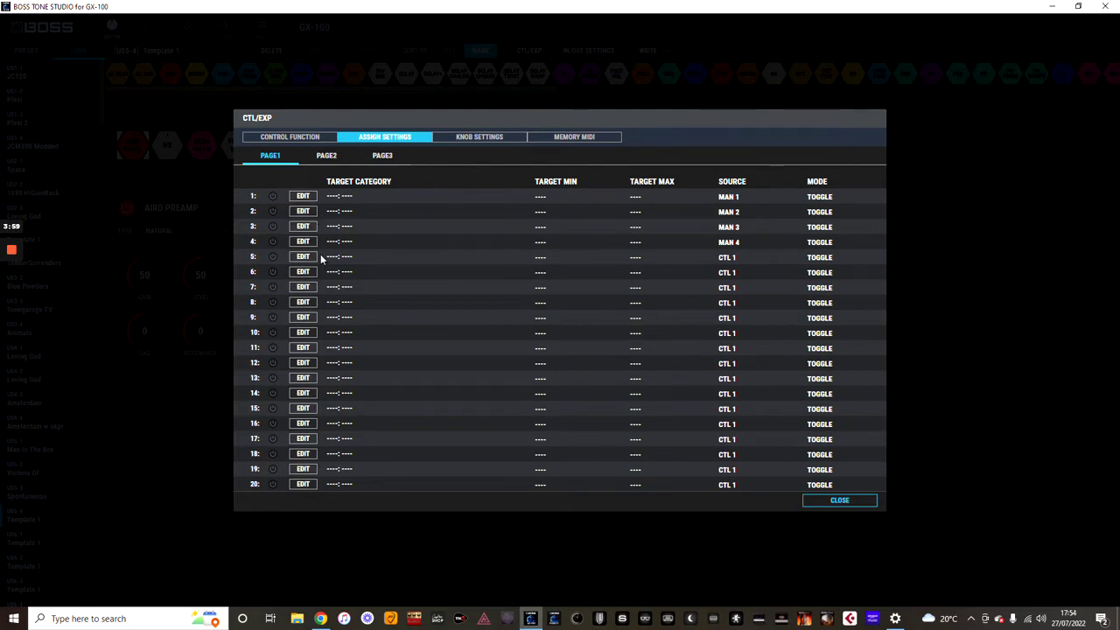
click(305, 196)
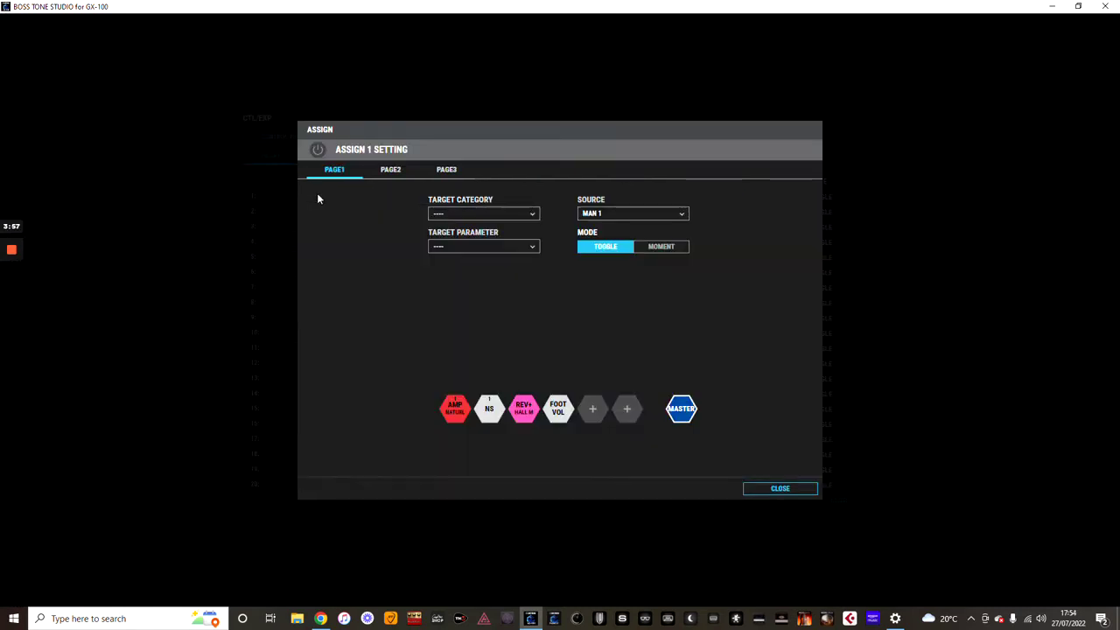
click(630, 215)
scroll(629, 323, down, 2)
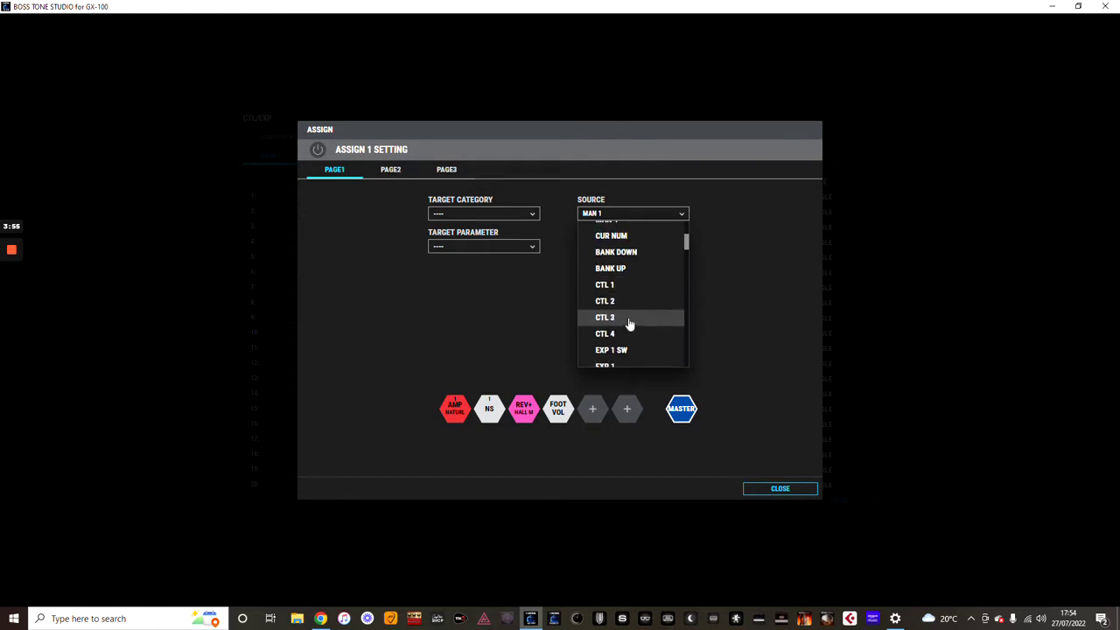
scroll(626, 323, down, 2)
click(622, 310)
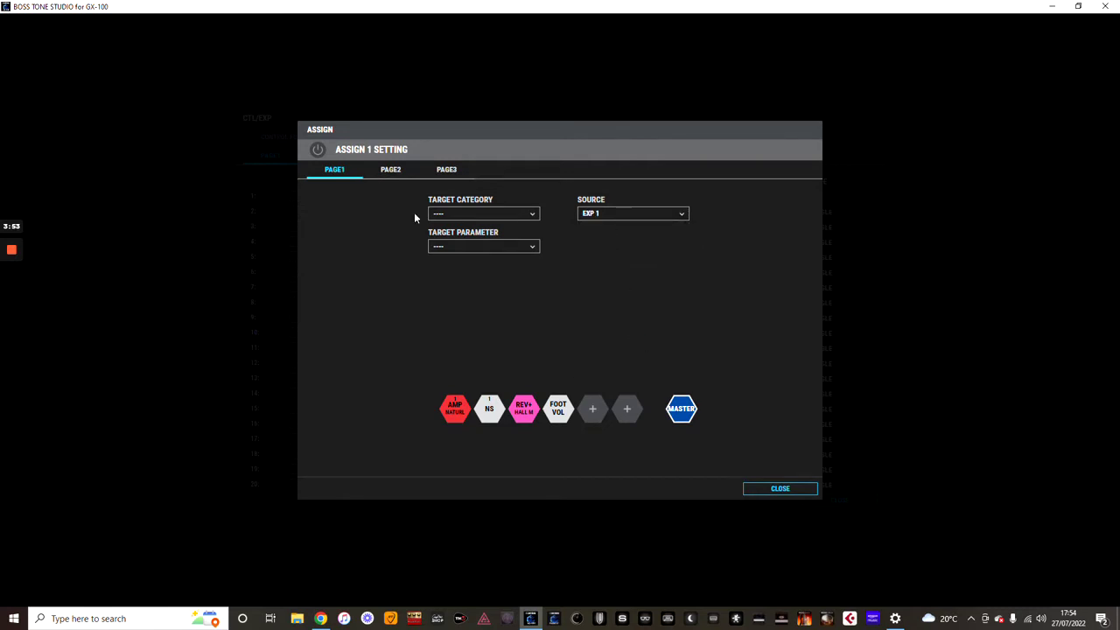
click(318, 154)
Make Assign 1 target the TUNER category, with target min ON and target max OFF
click(532, 215)
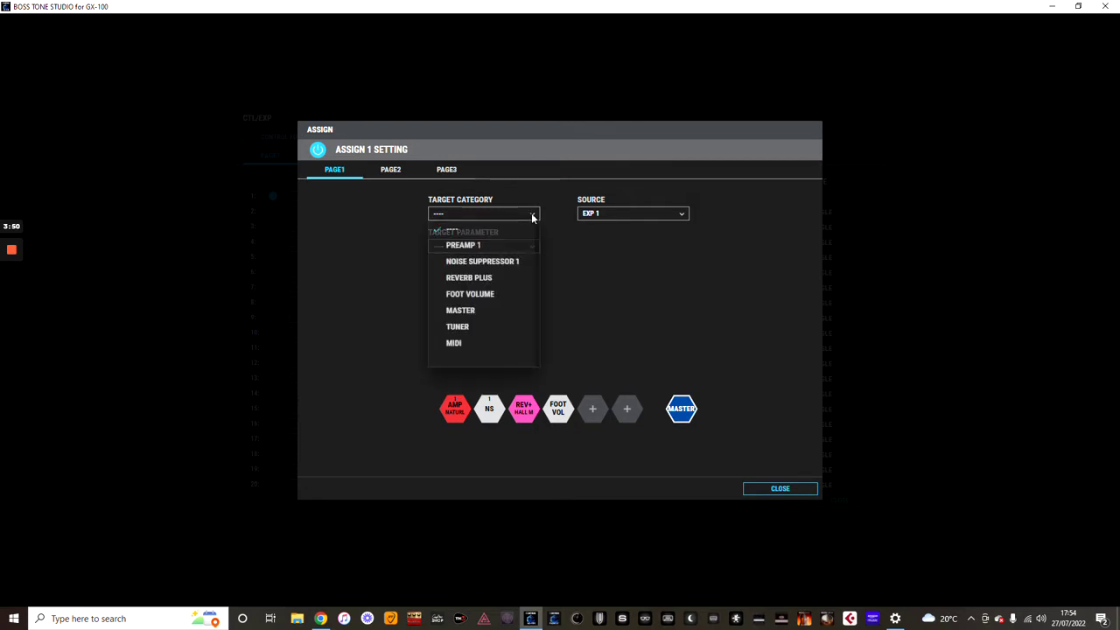
click(480, 331)
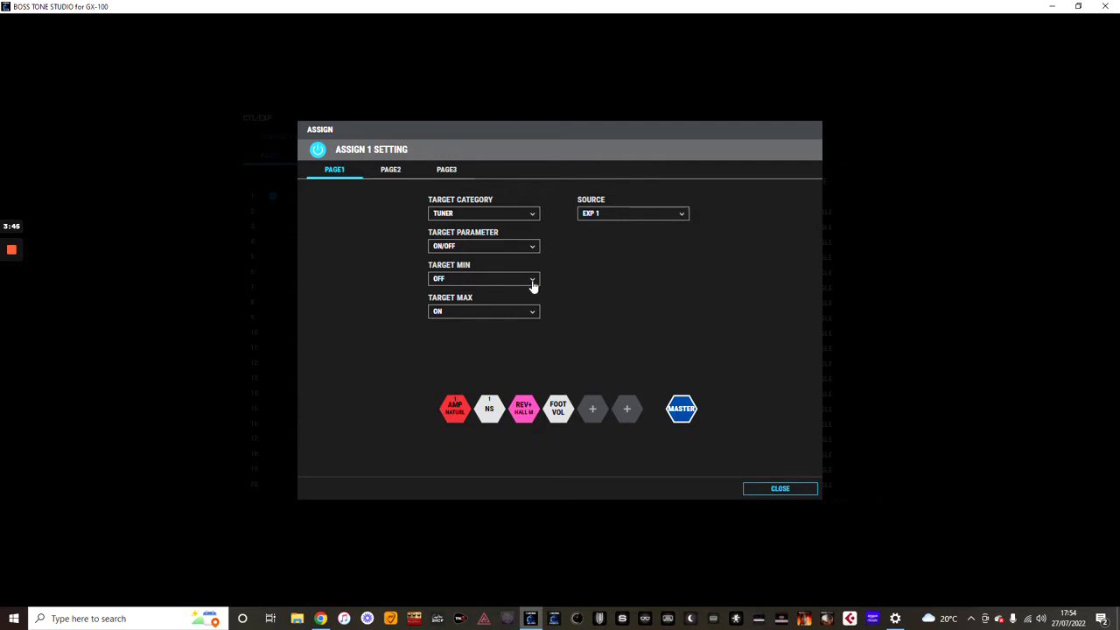
click(532, 280)
click(498, 314)
click(531, 315)
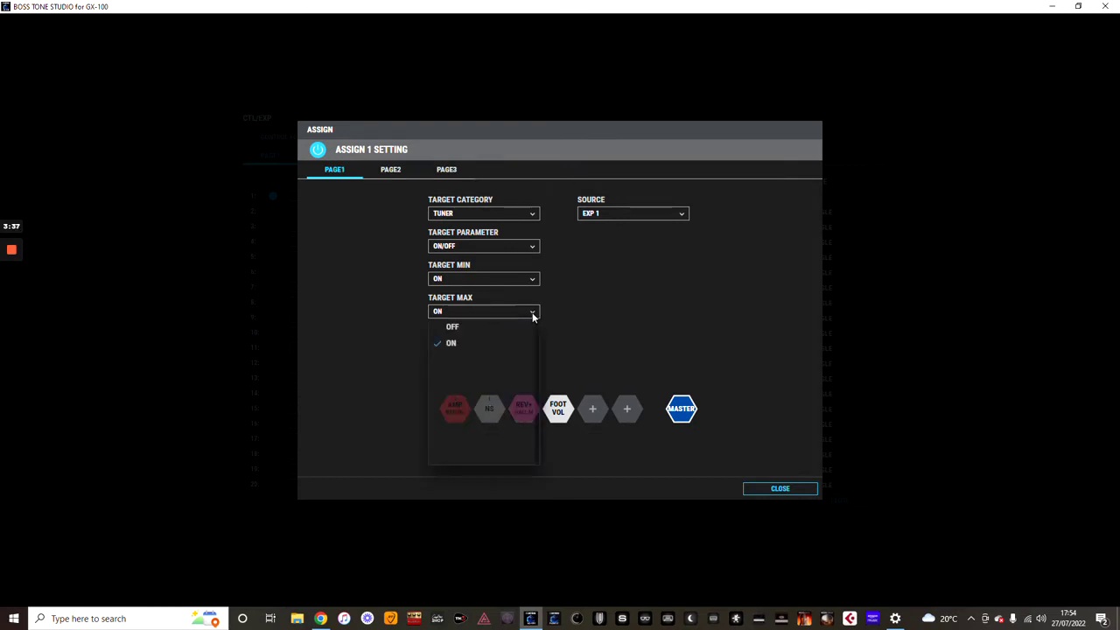
click(486, 328)
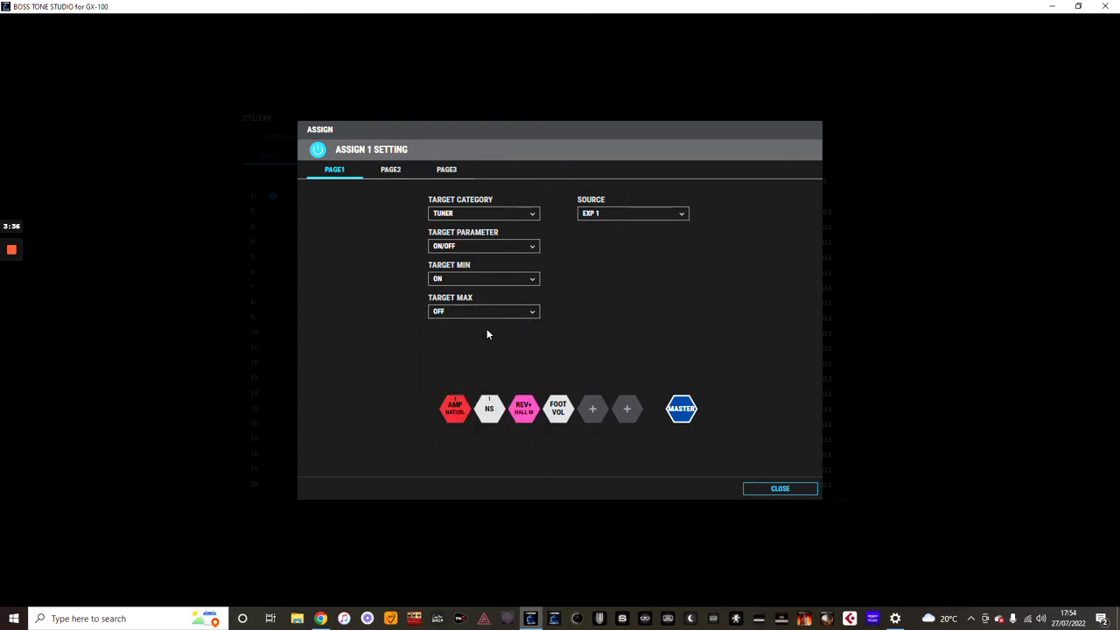
Set Assign 1's ACT RANGE Lo to 2 and ACT RANGE Hi to 3, and close its settings
click(397, 178)
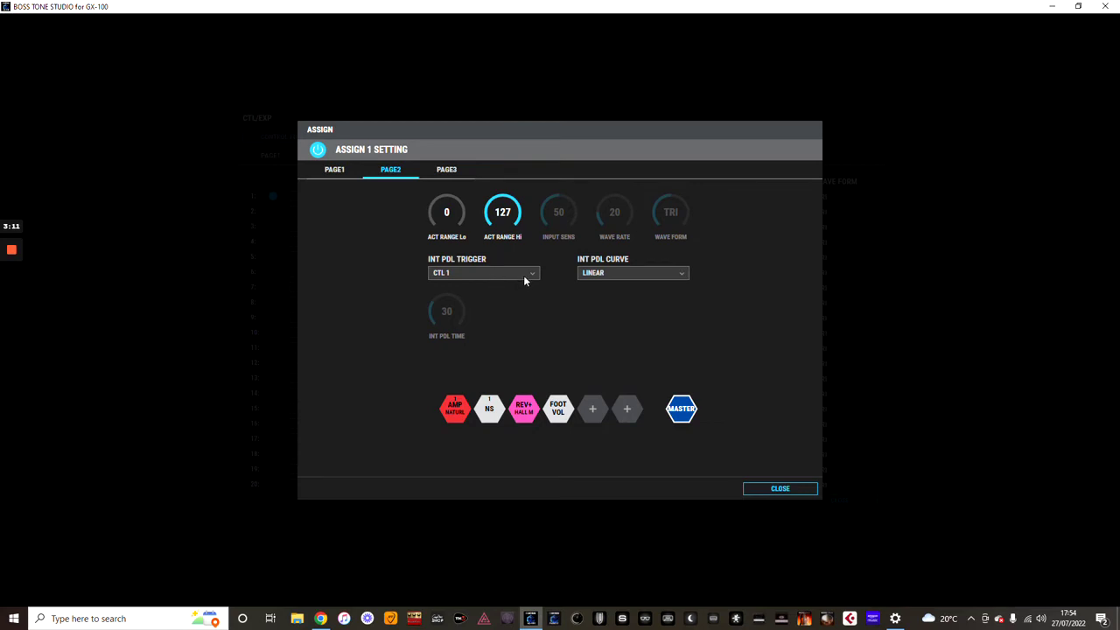
drag(511, 210, 493, 315)
drag(453, 232, 452, 229)
scroll(452, 229, down, 1)
scroll(452, 228, down, 2)
scroll(511, 208, down, 4)
scroll(459, 212, up, 2)
click(767, 491)
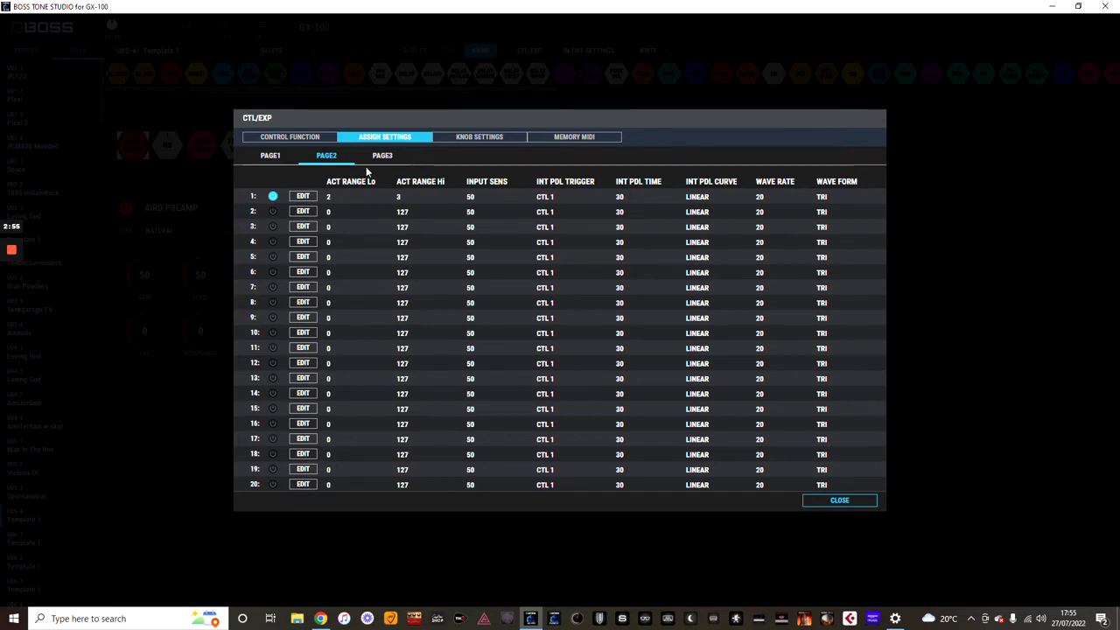
Review the control functions and Assign 1's target and active range settings, and return to the patch editor
click(305, 142)
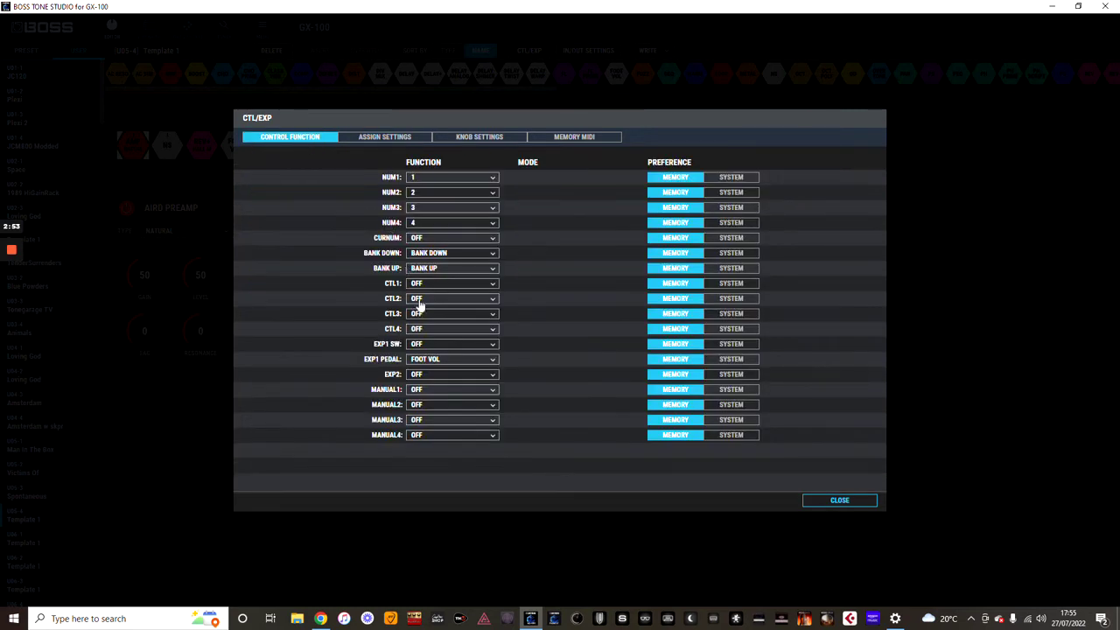
click(381, 140)
click(317, 142)
click(366, 142)
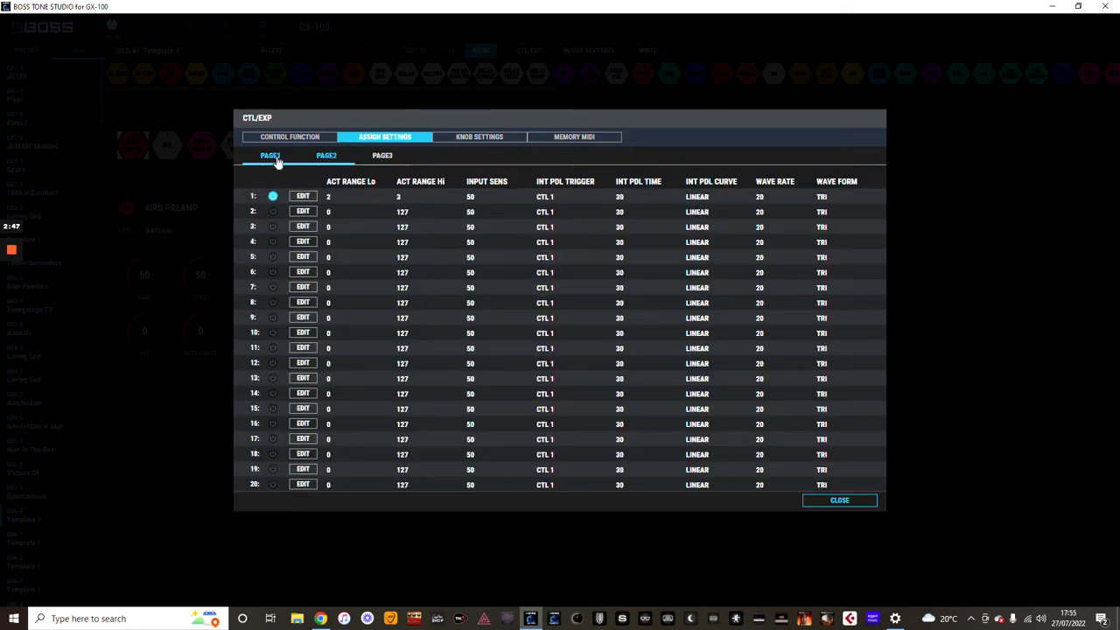
click(274, 157)
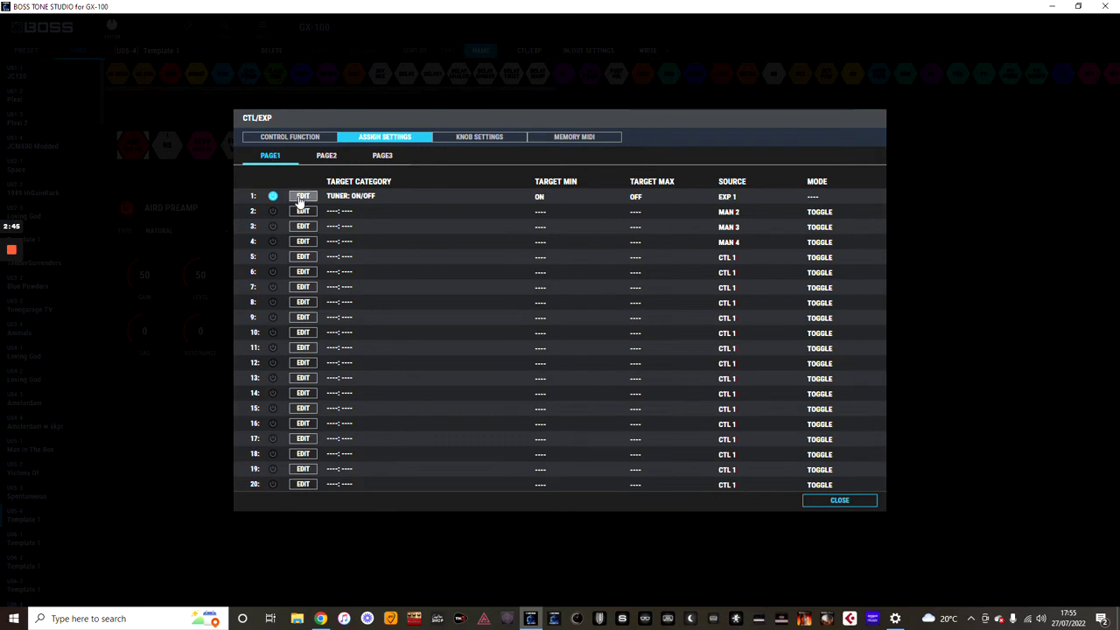
click(302, 197)
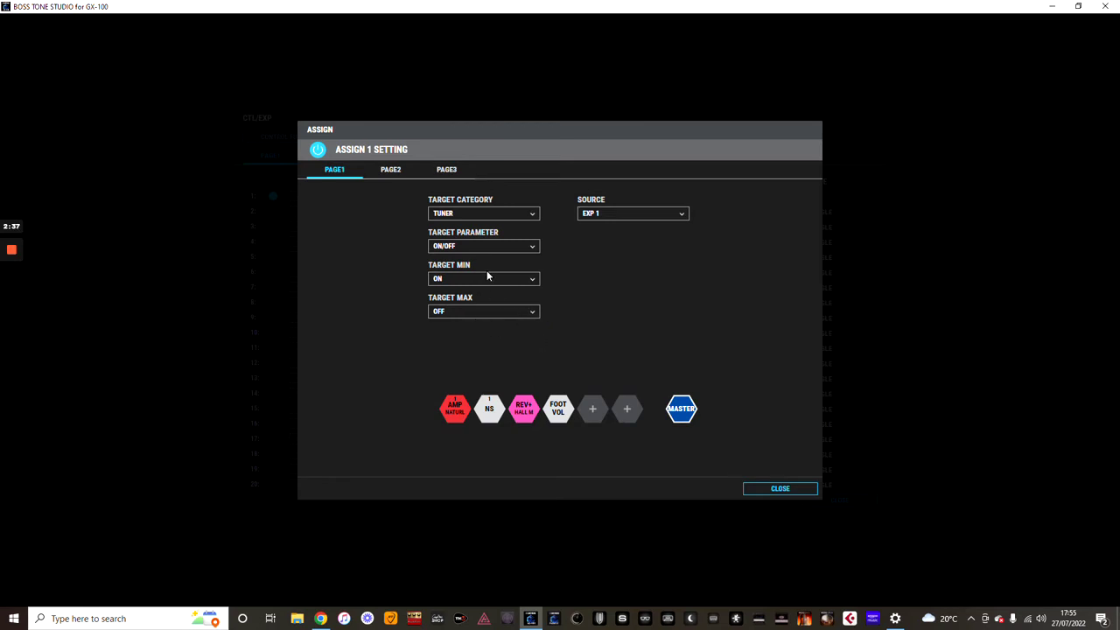
click(391, 173)
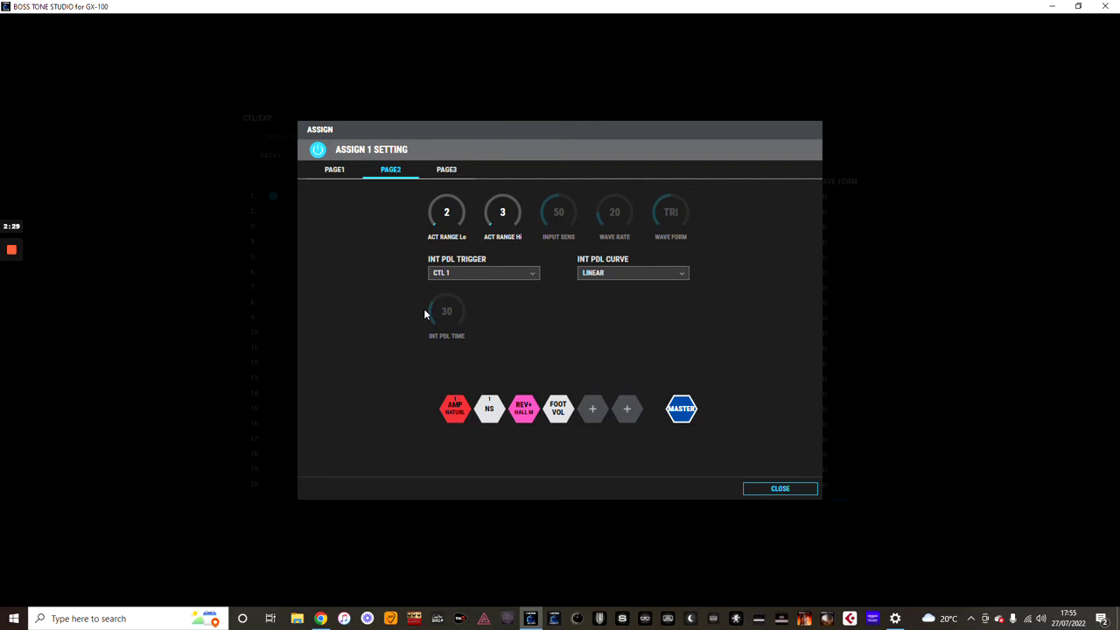
click(765, 489)
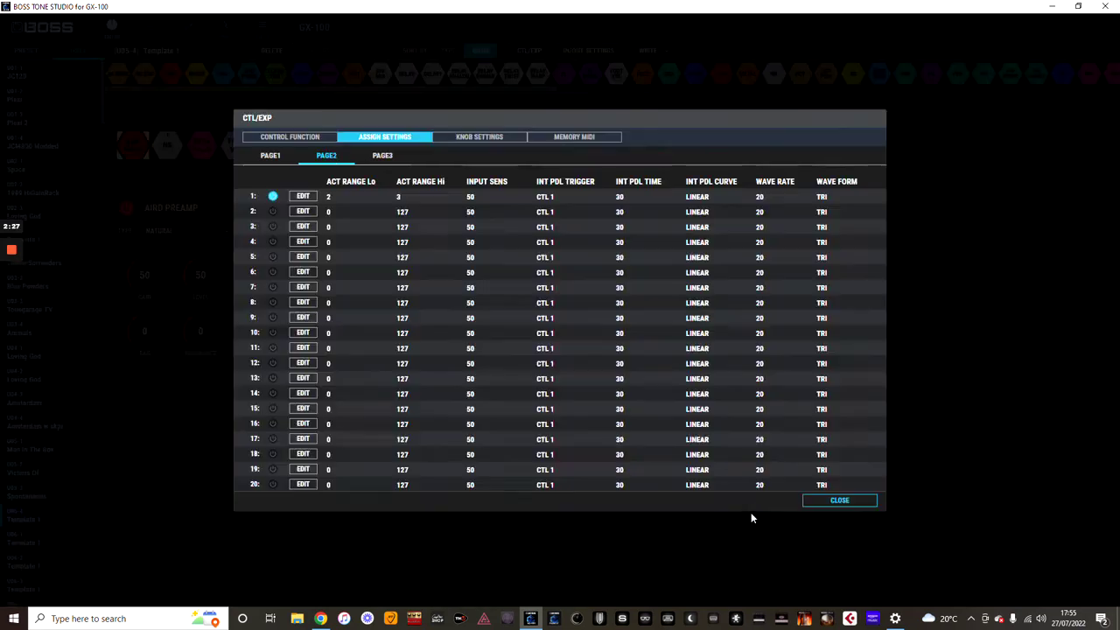
click(840, 501)
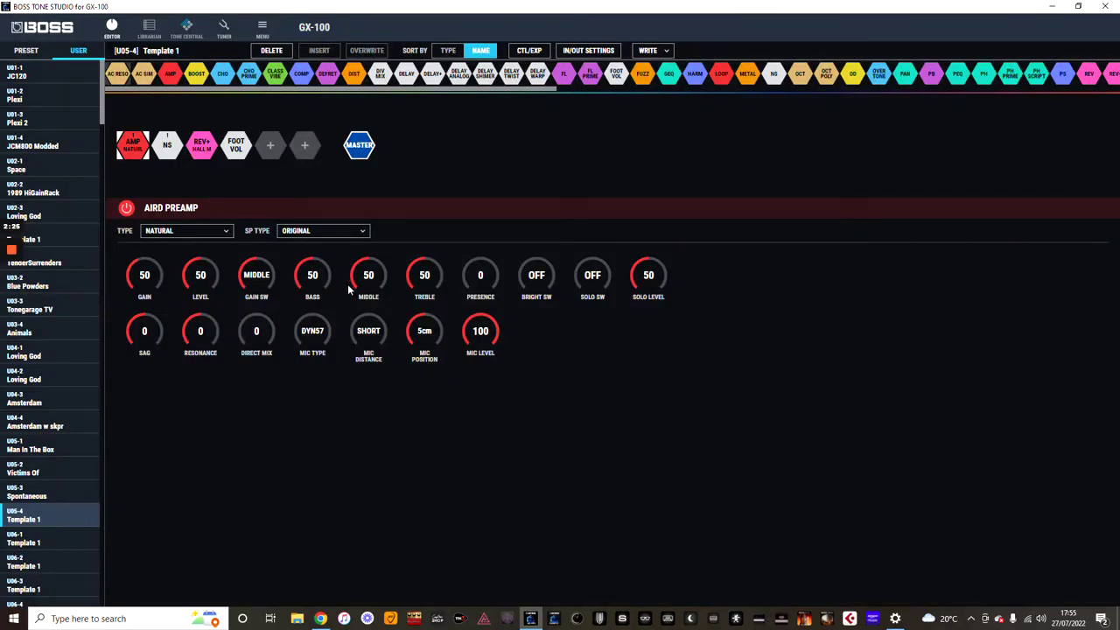